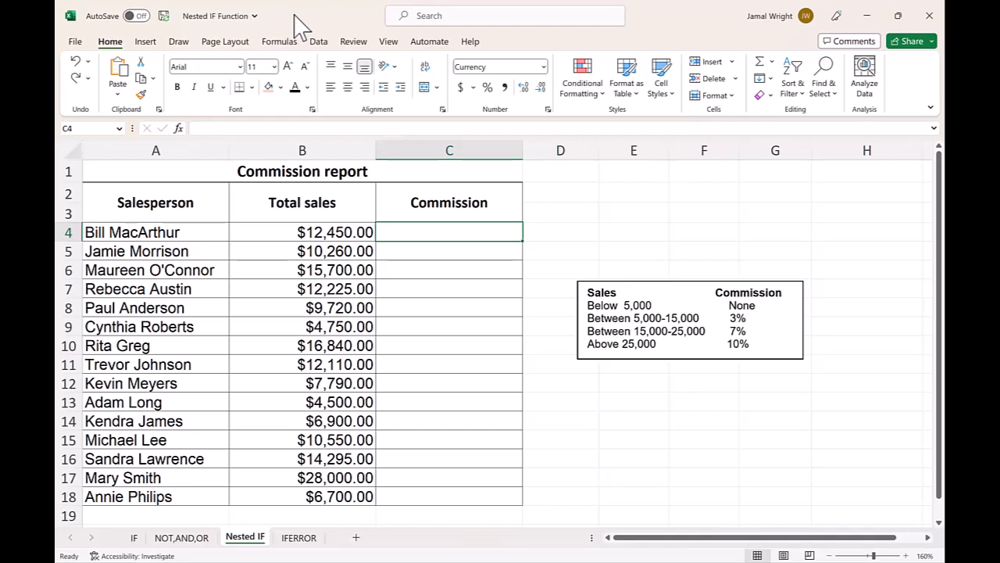
- Begin a nested IF formula in C4 whose first test pays B4*10% when B4>25000
key(F2)
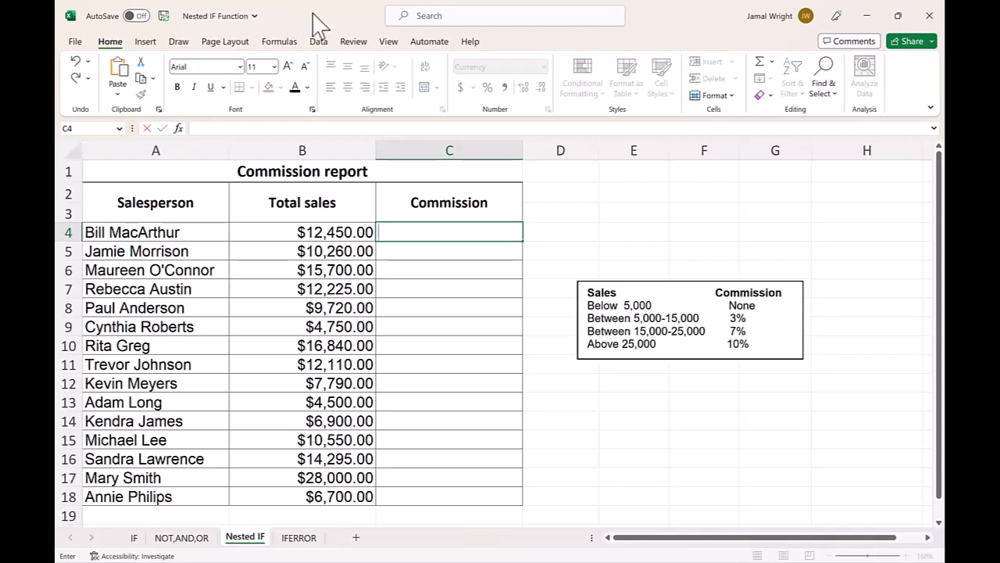
click(406, 234)
text(=)
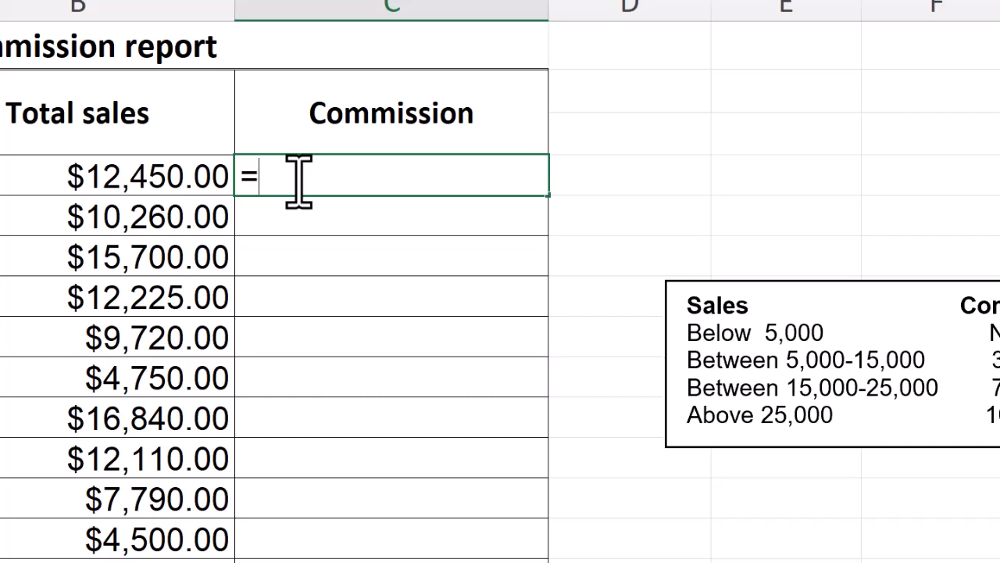
text(IF)
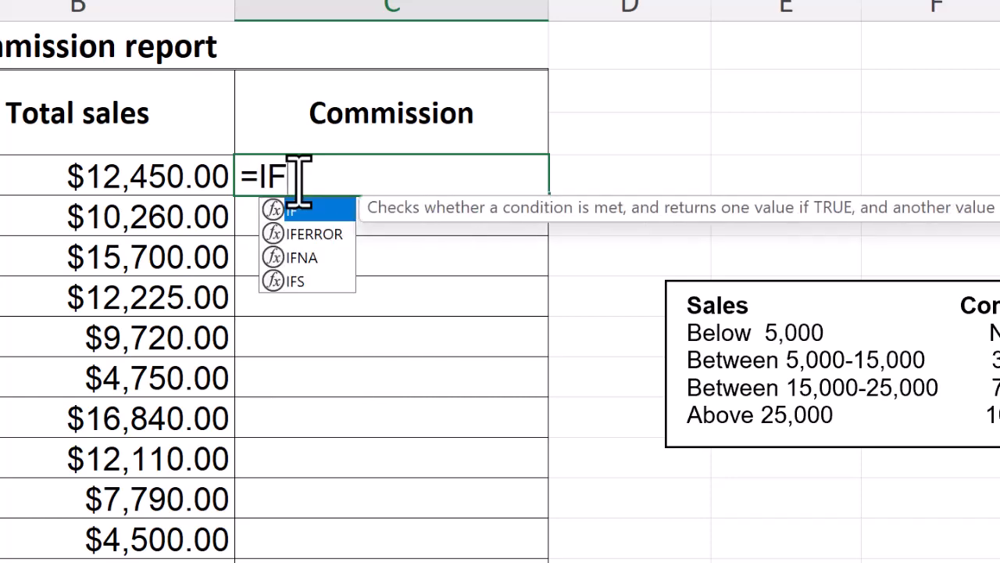
text(()
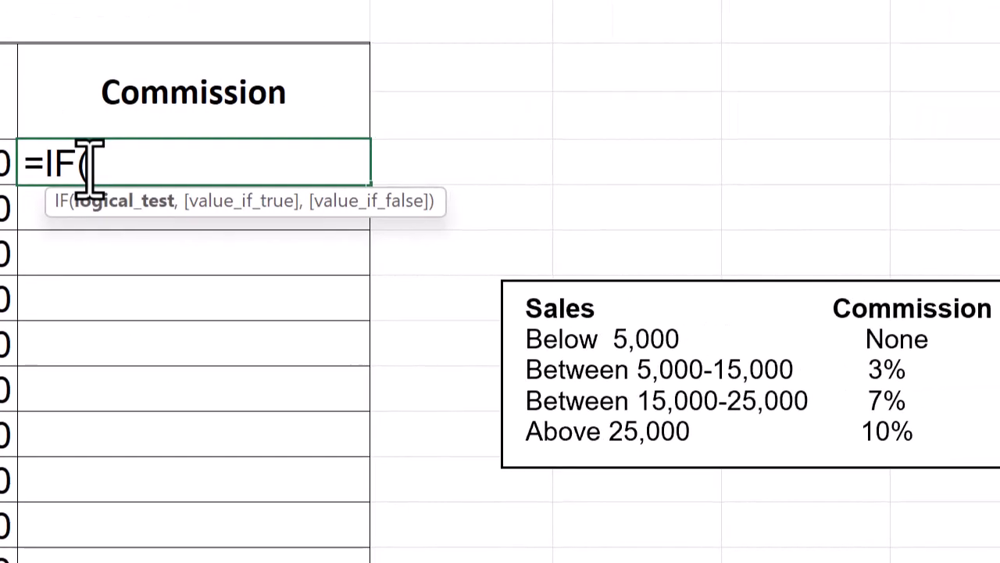
text(B4)
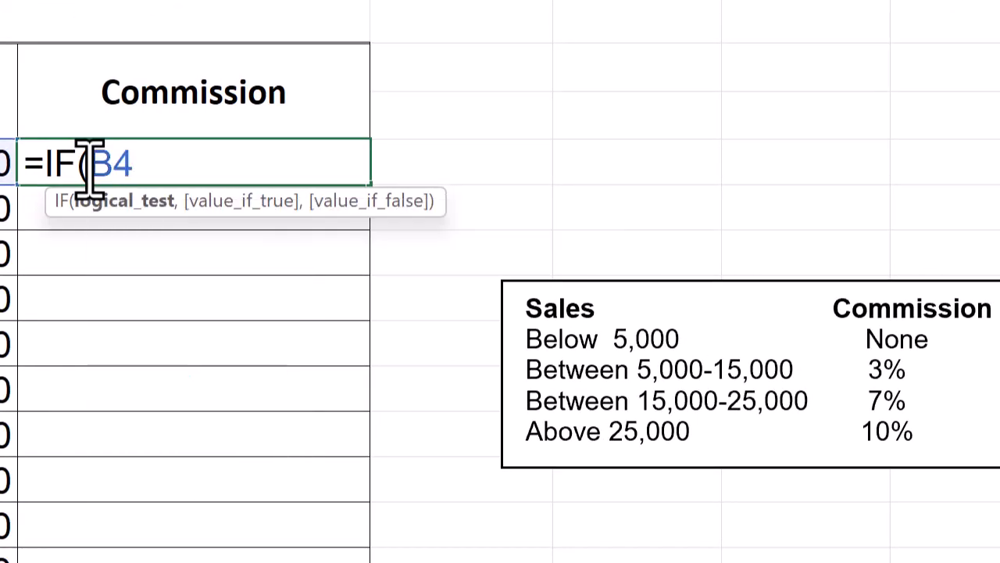
text(>2500)
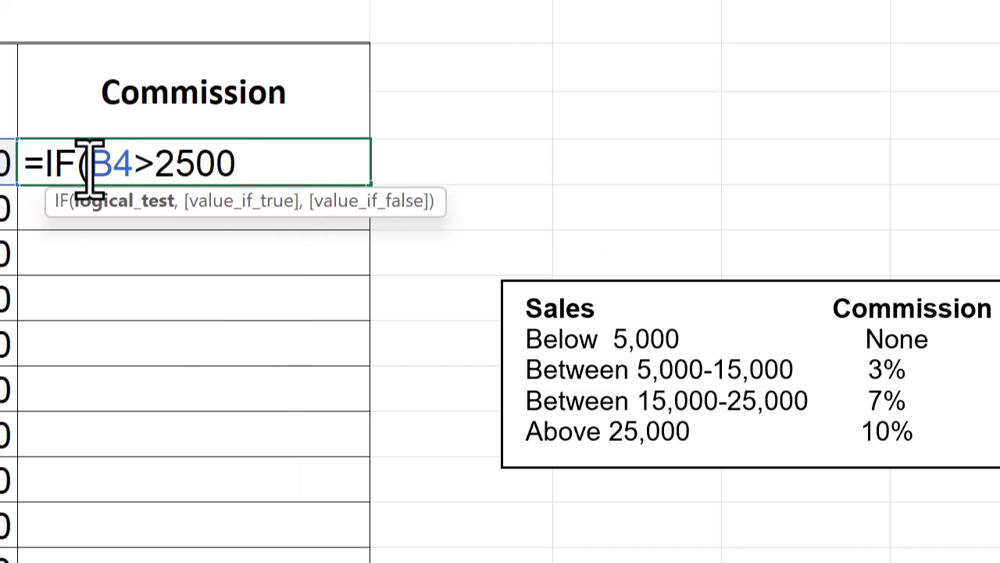
text(0,)
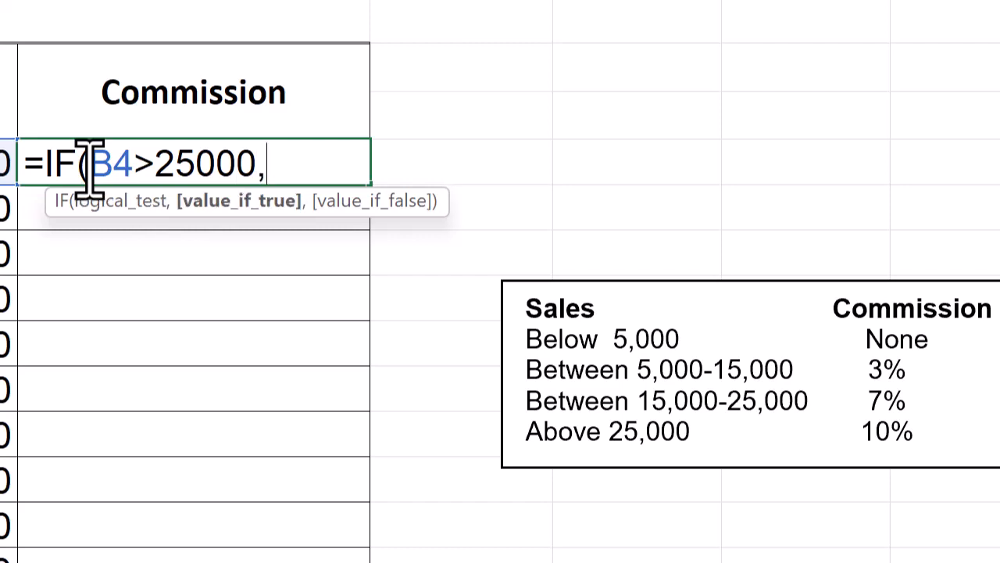
text(B4*)
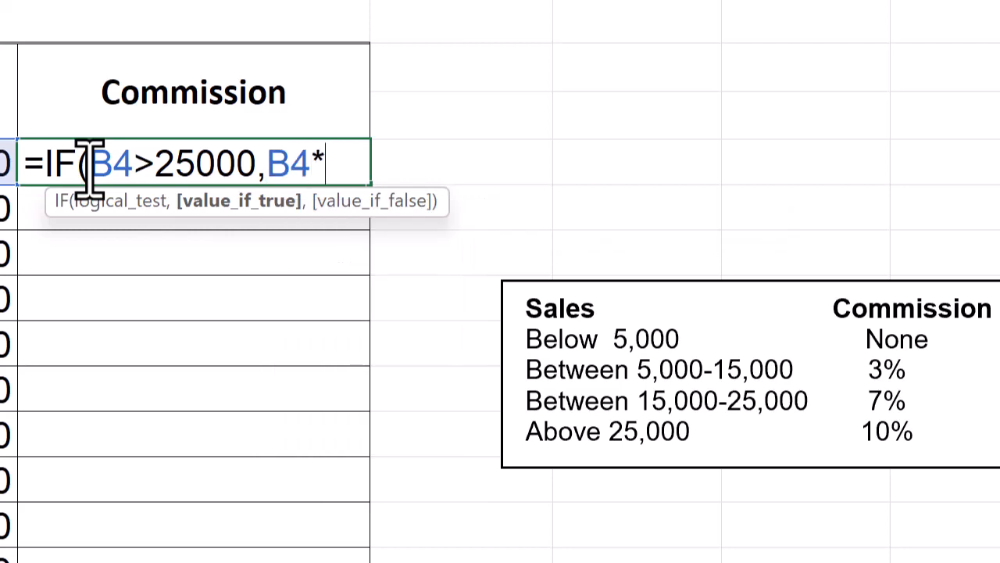
text(10%)
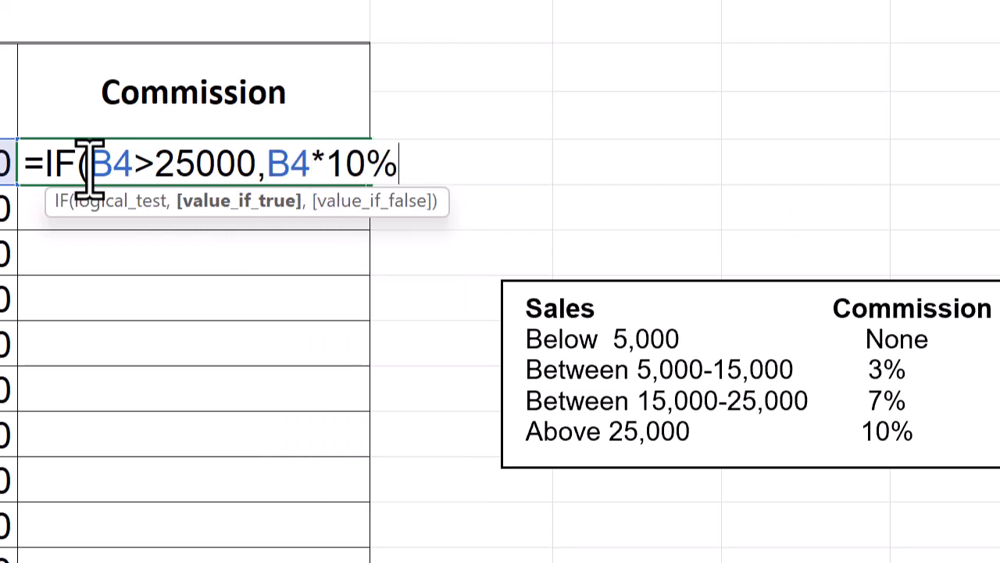
text(,)
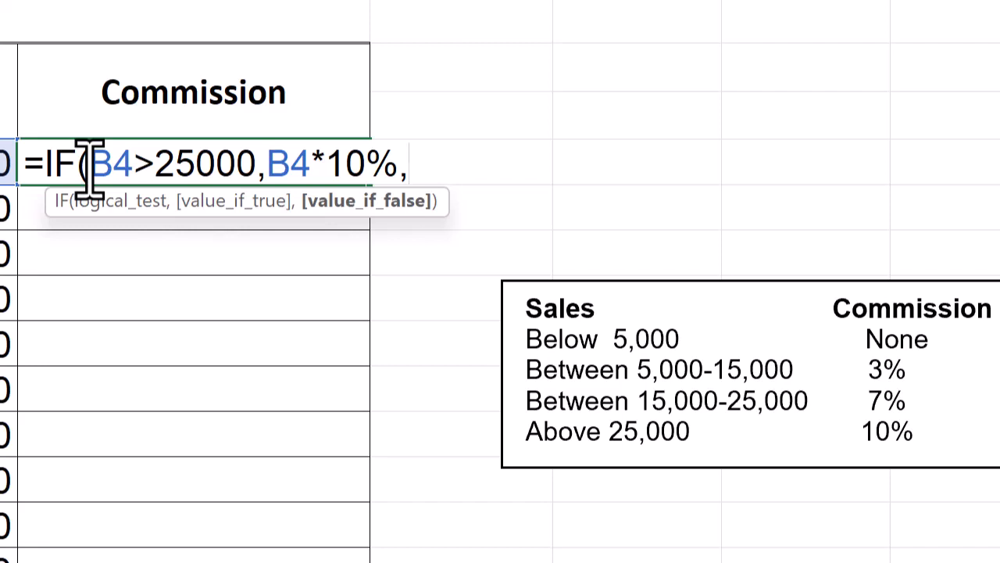
- Nest a second IF as the false value of C4's formula, giving B4*7% when B4>15000
text(IF()
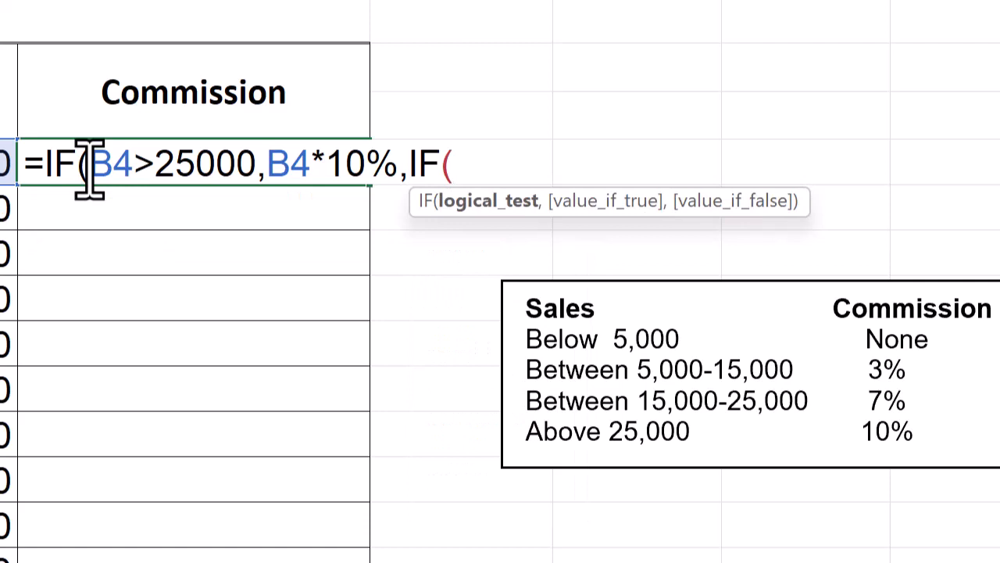
text(B4>)
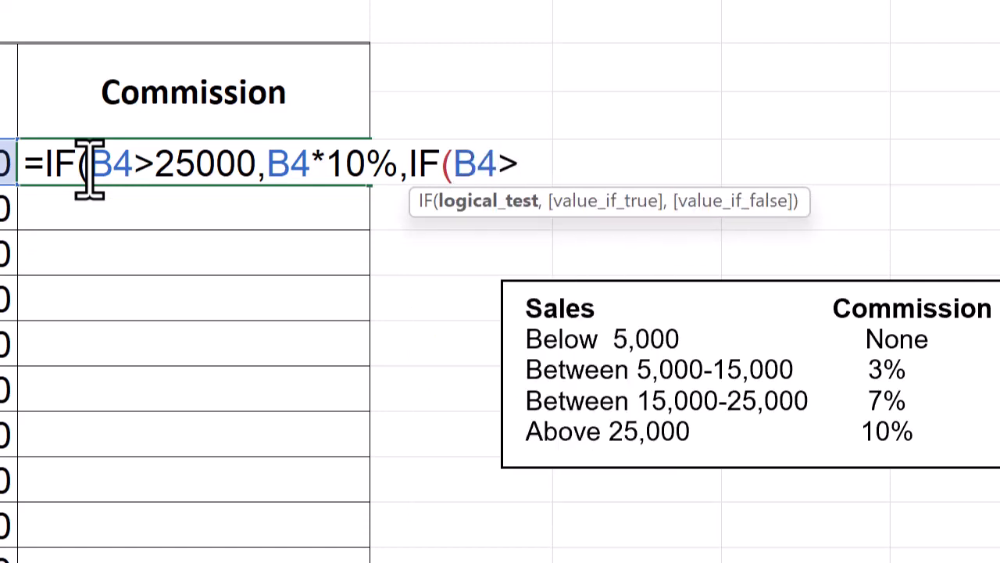
text(150)
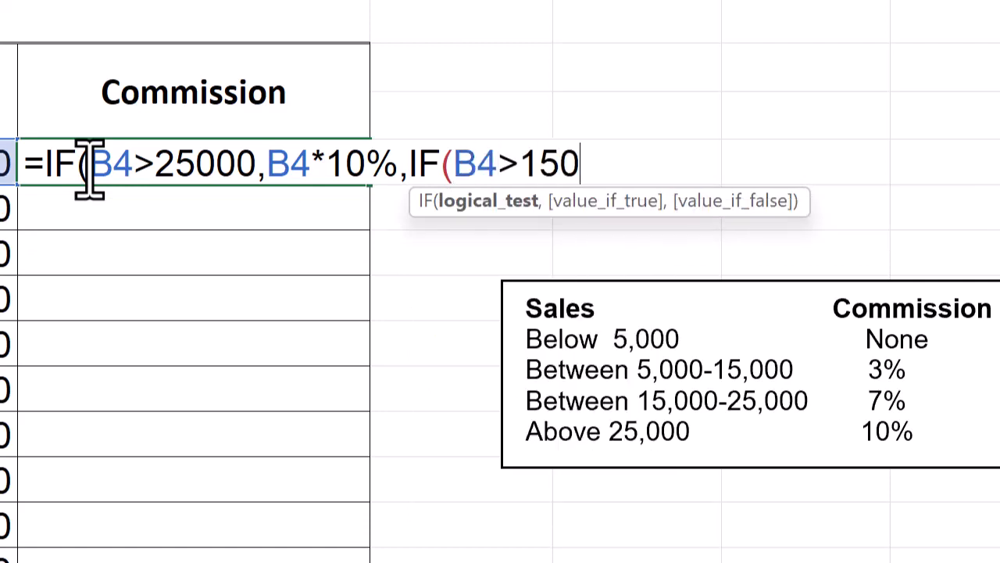
text(00,)
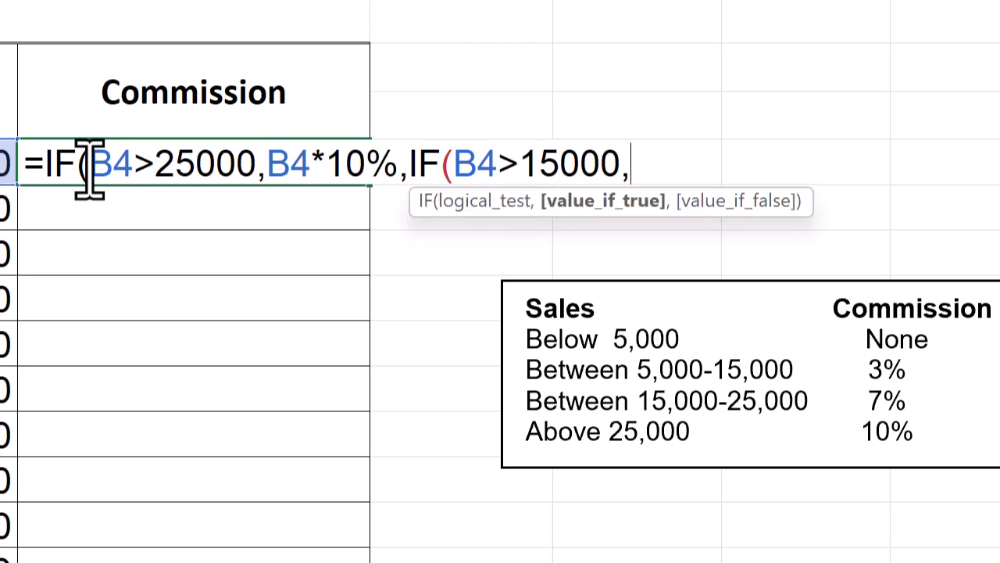
text(B4*)
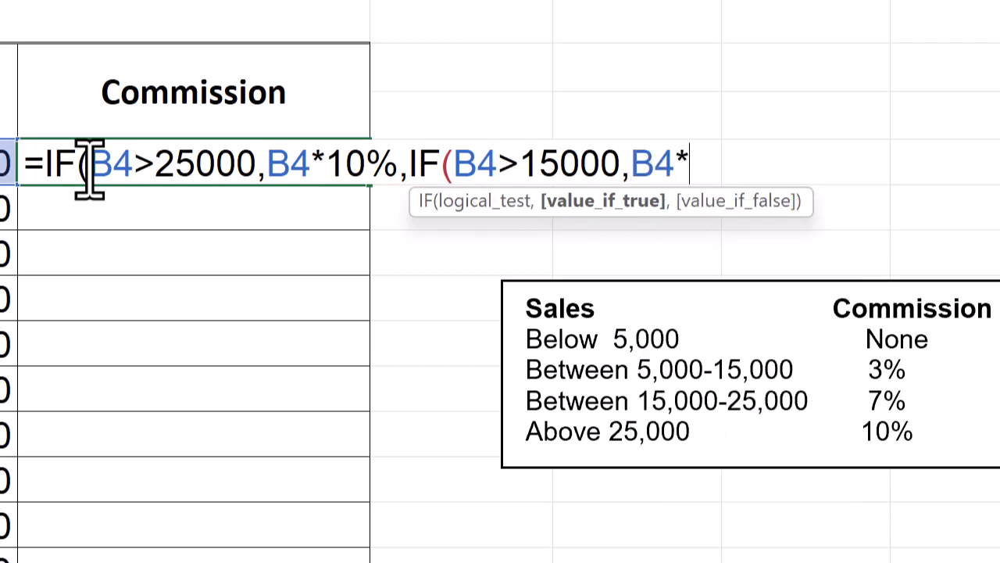
text(7%)
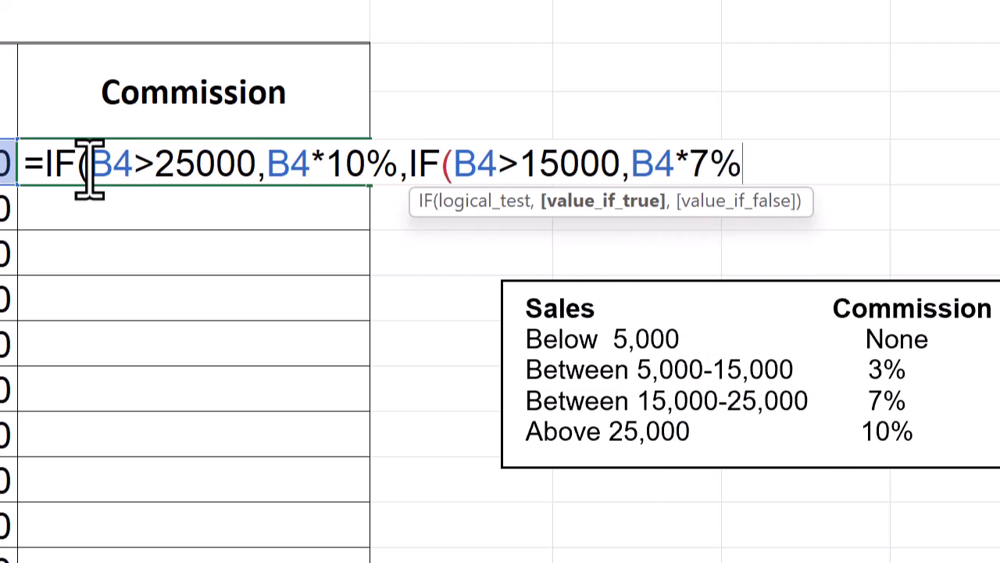
text(,)
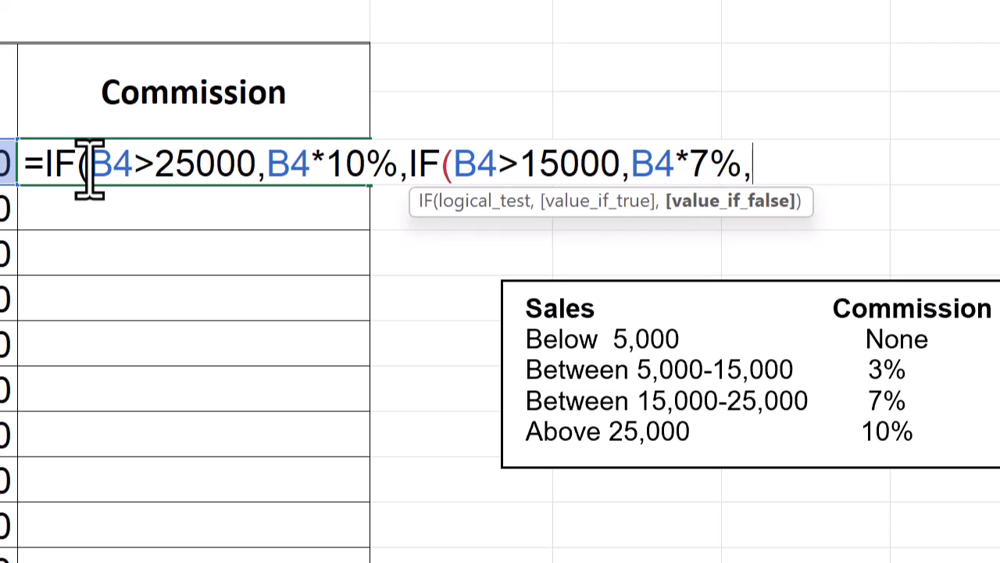
- Nest a third IF in C4's formula giving B4*3% when B4>5000 and otherwise 0, and complete the formula
text(IF()
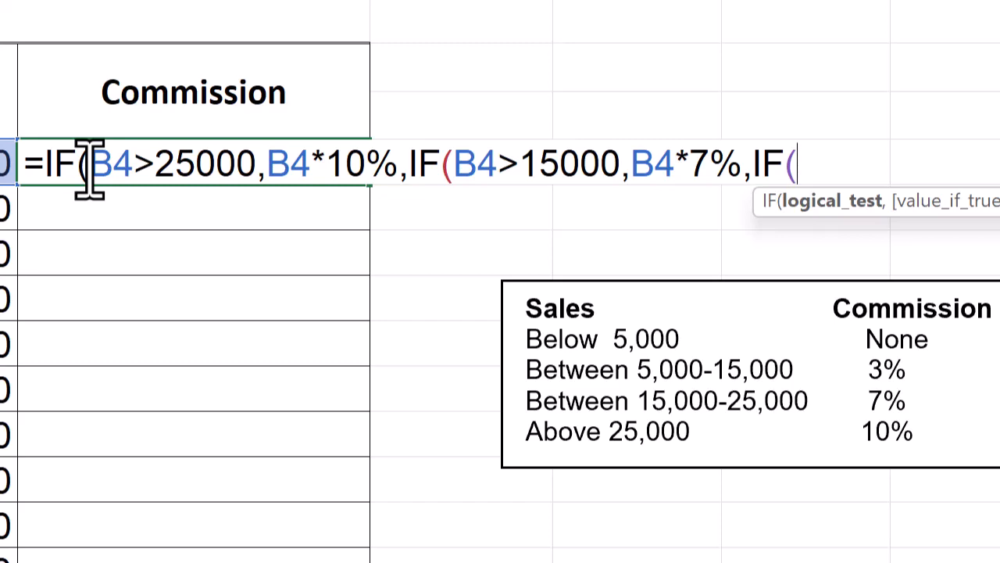
text(B4)
text(>)
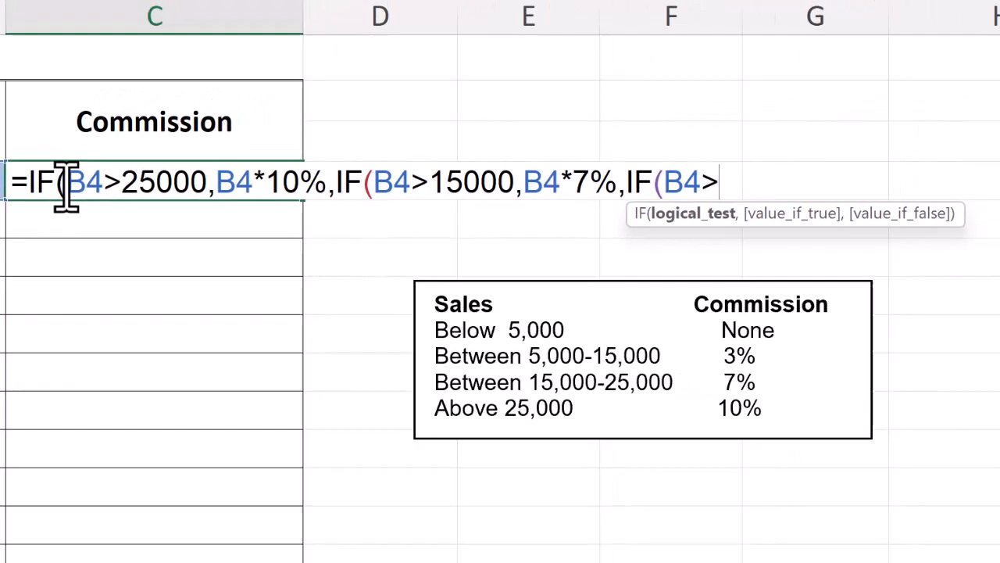
text(50)
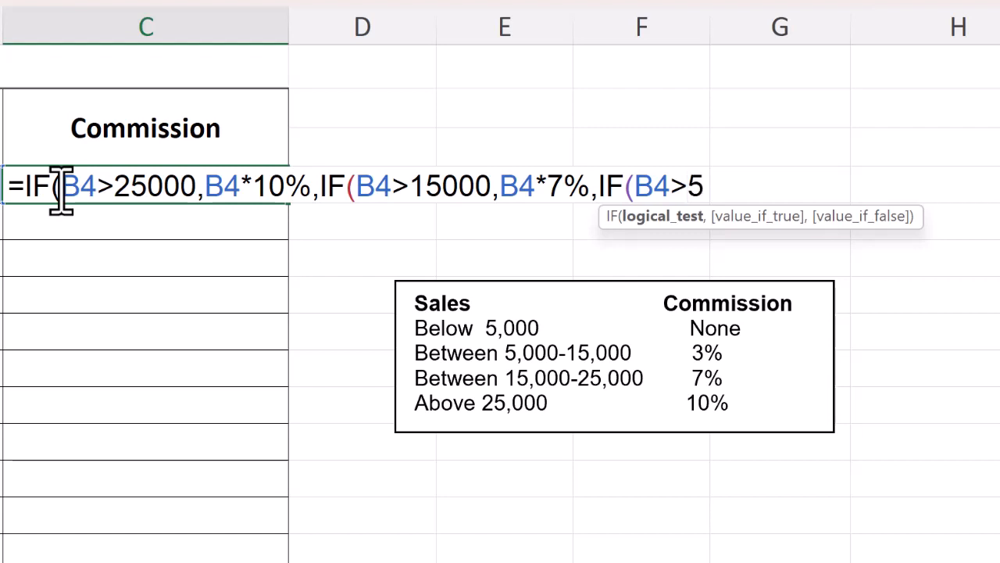
text(00,)
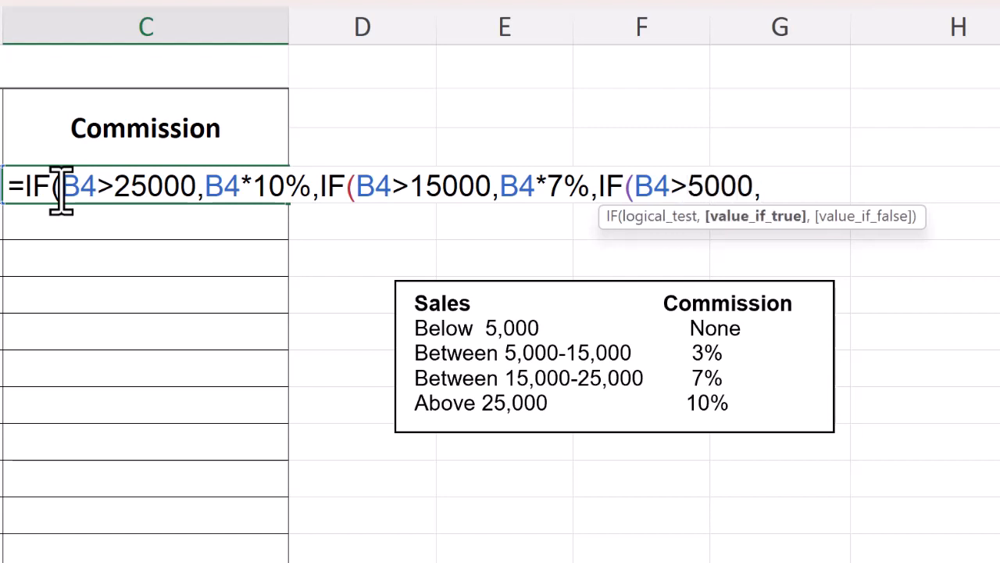
text(B4*)
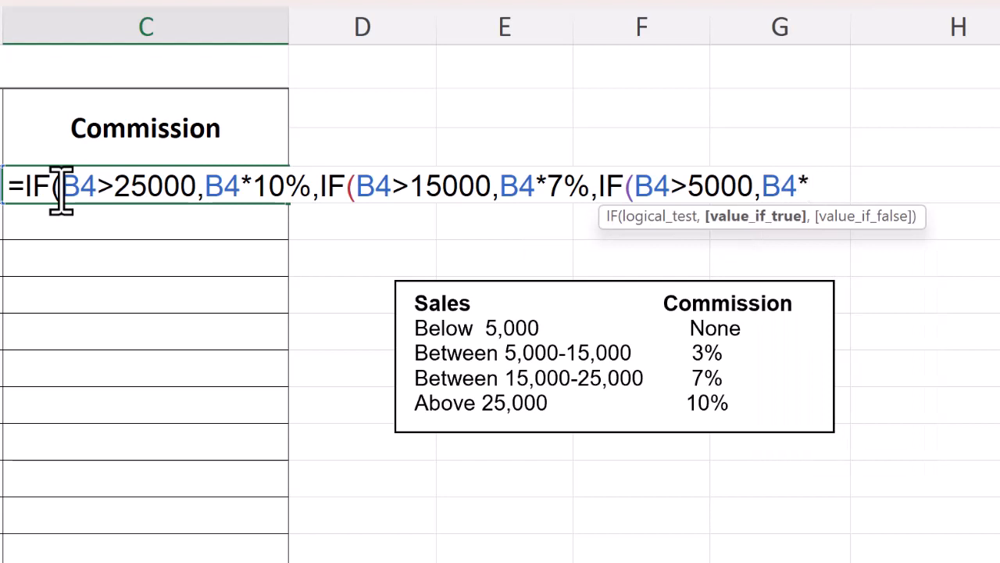
text(3%)
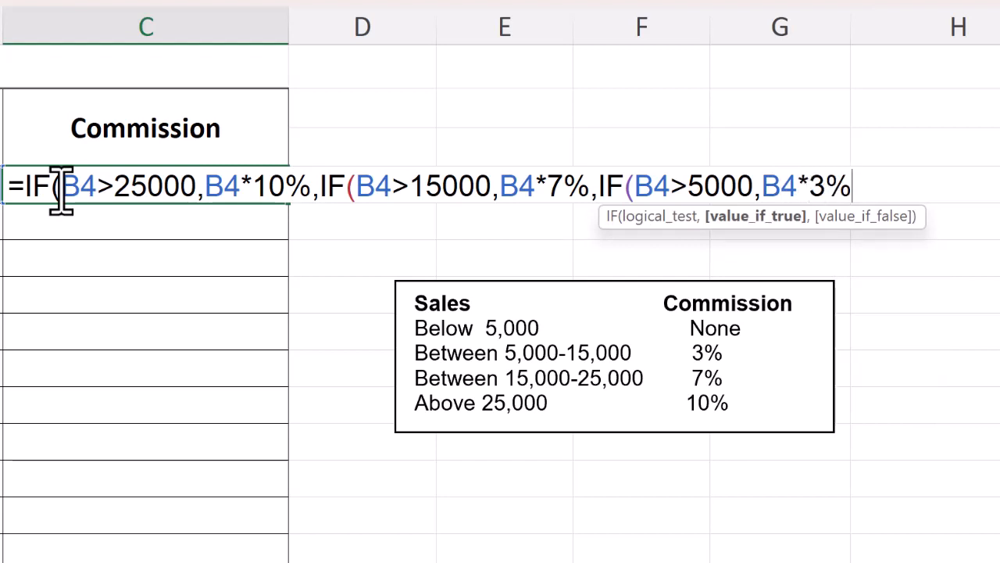
text(,)
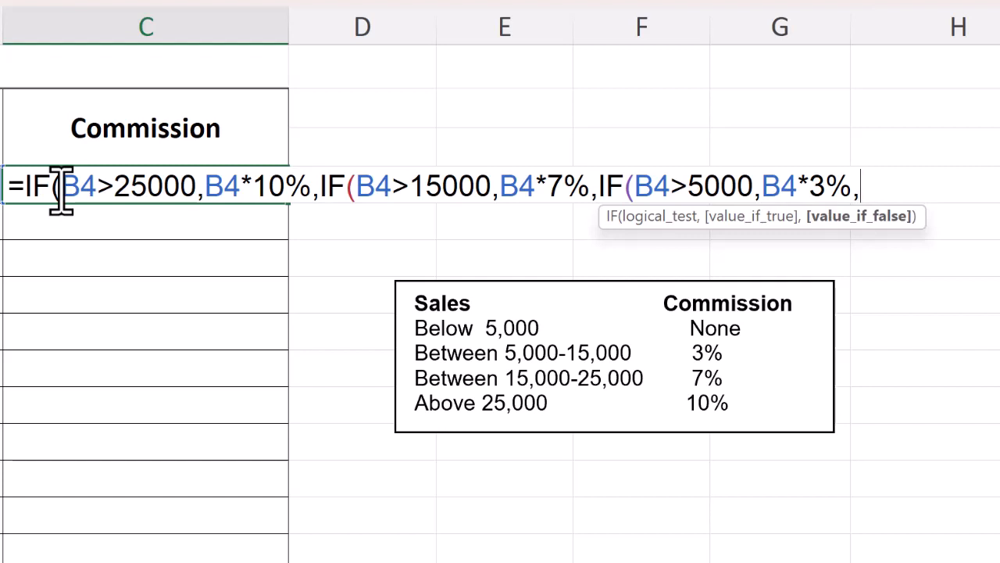
text( 0)
text())))
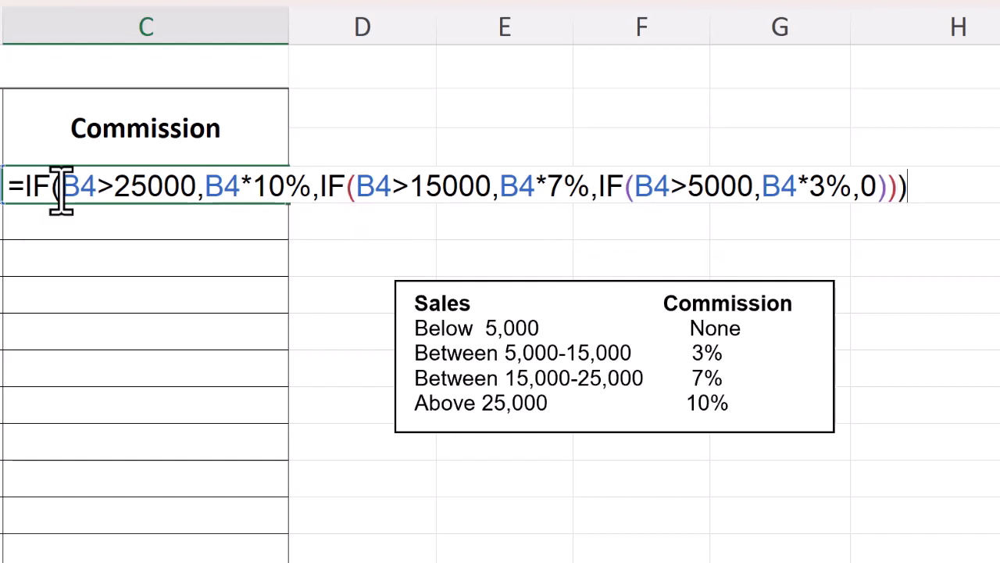
key(Return)
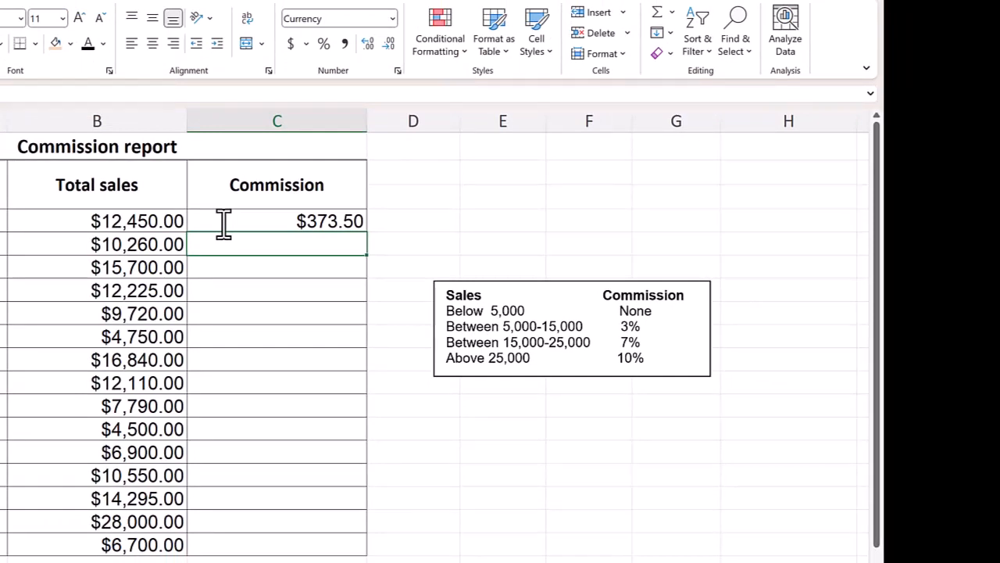
- Fill the commission formula from C4 down to C18 and check the results in C9 and C13
click(222, 222)
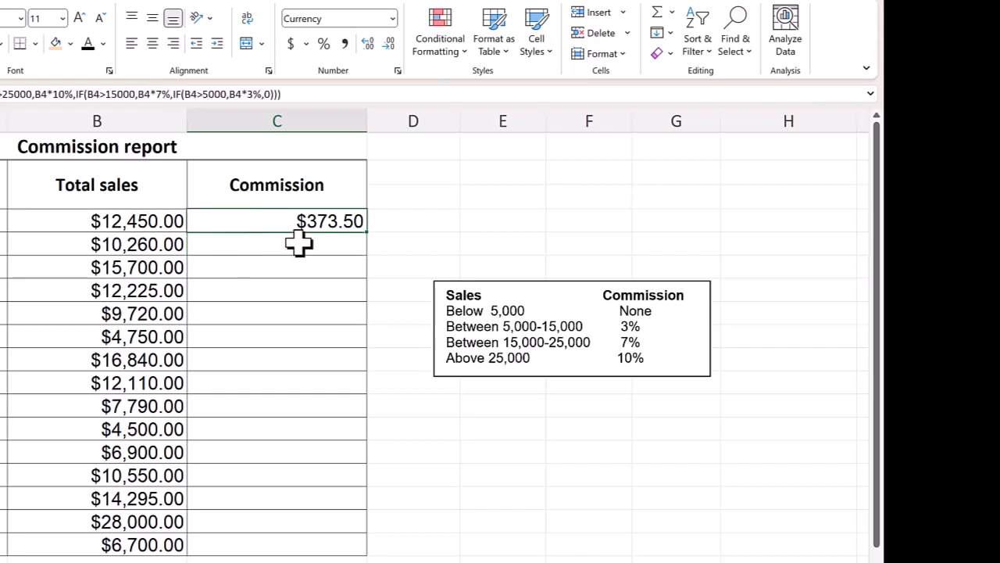
double_click(367, 234)
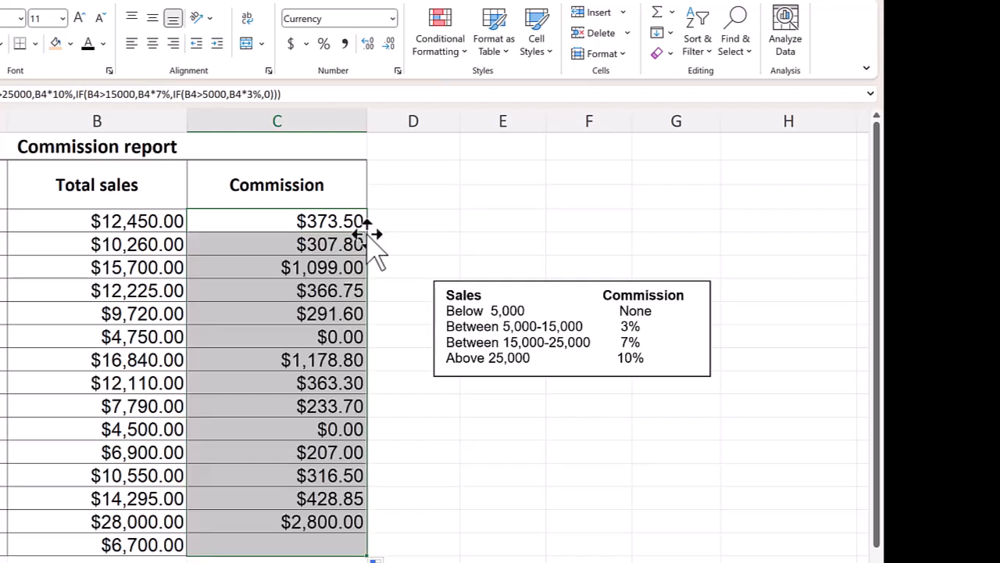
click(401, 172)
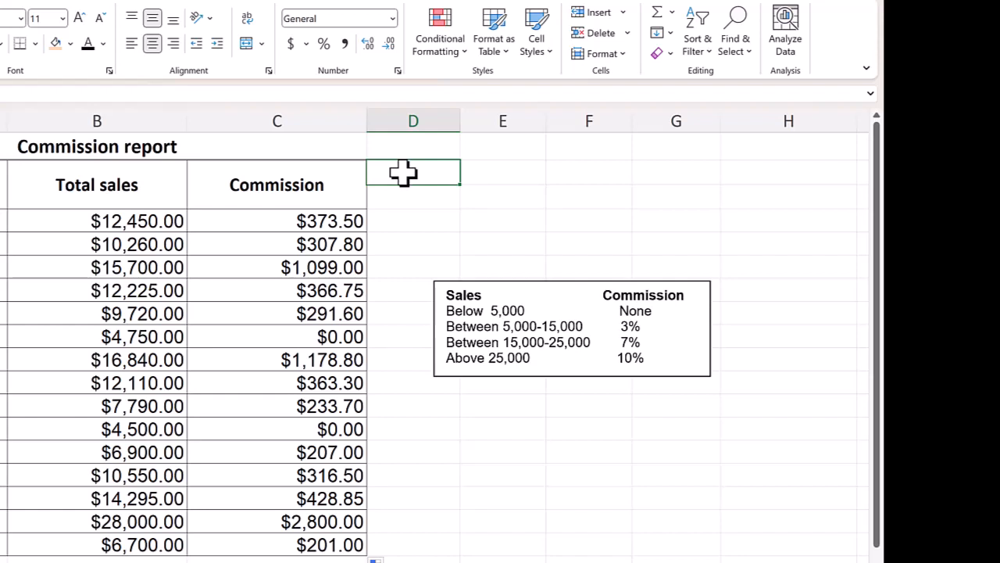
click(247, 336)
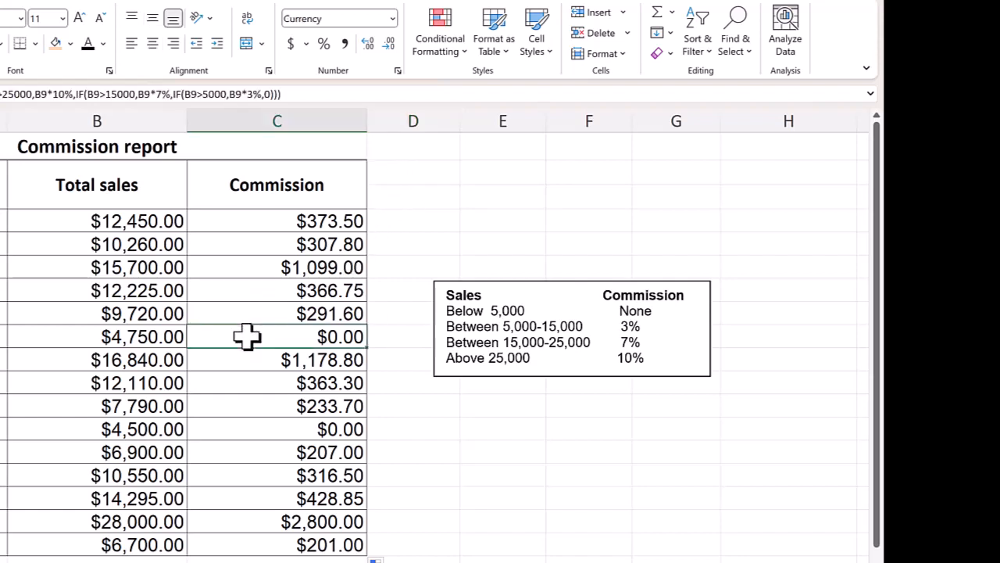
click(244, 424)
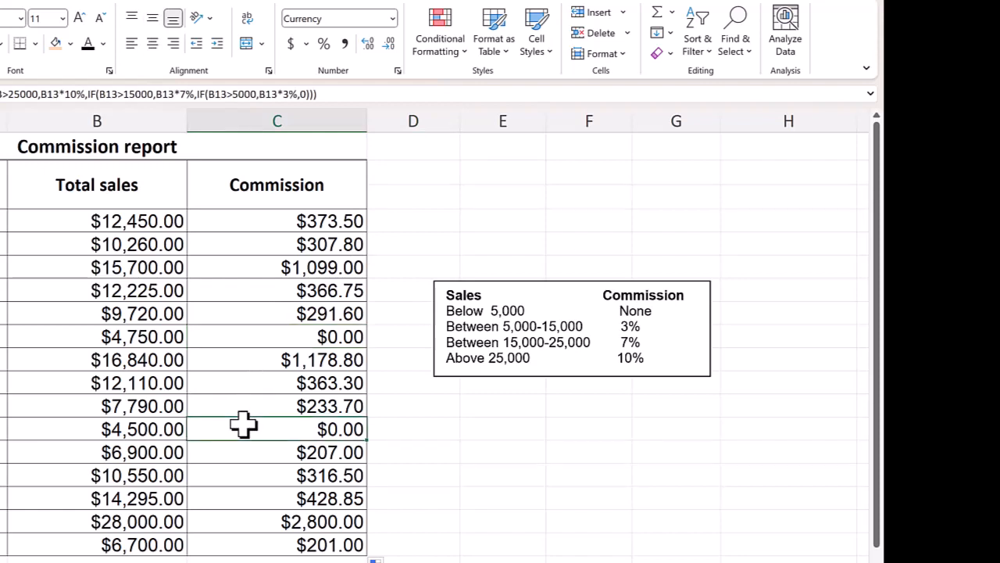